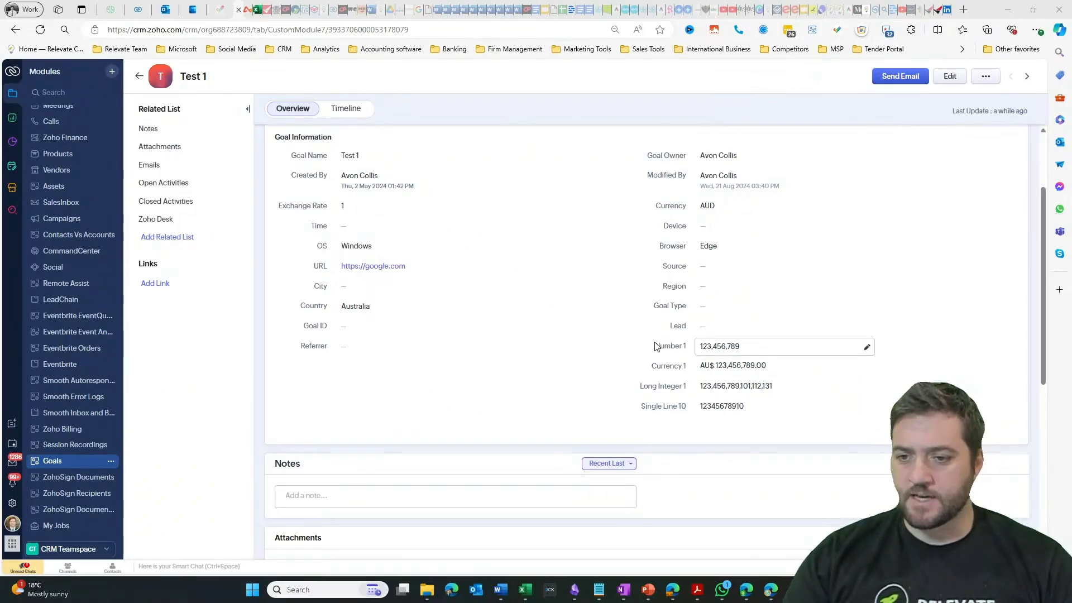
# Step: Highlight the comma-formatted number values on the Test 1 goal record, then clear the selection
pyautogui.moveTo(654, 346); pyautogui.dragTo(776, 414)
pyautogui.click(776, 414)
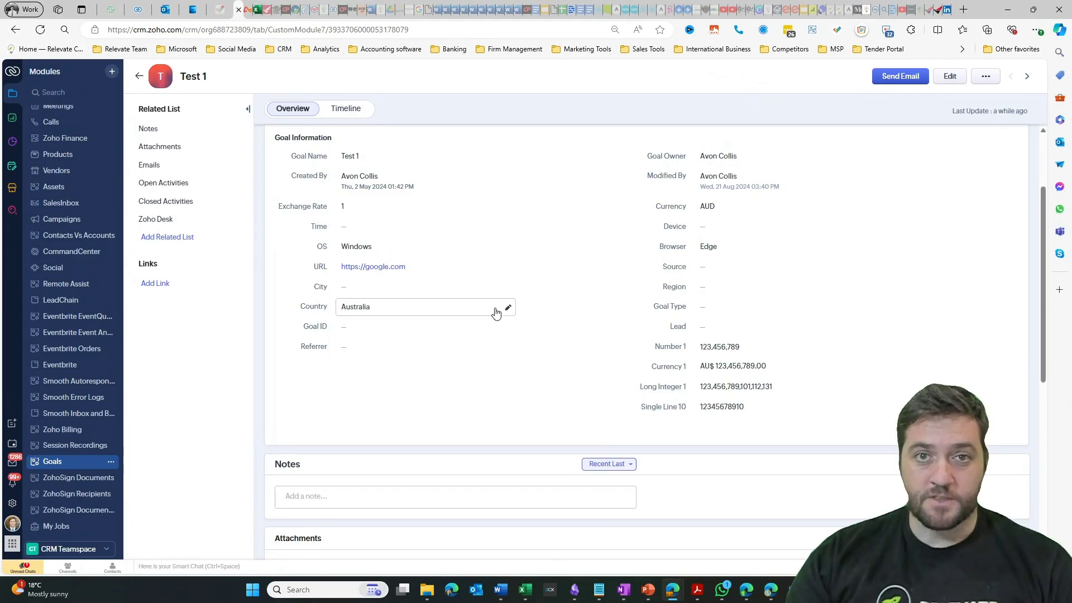
# Step: Edit the Test 1 goal and go to the Goals Standard layout editor
pyautogui.click(956, 79)
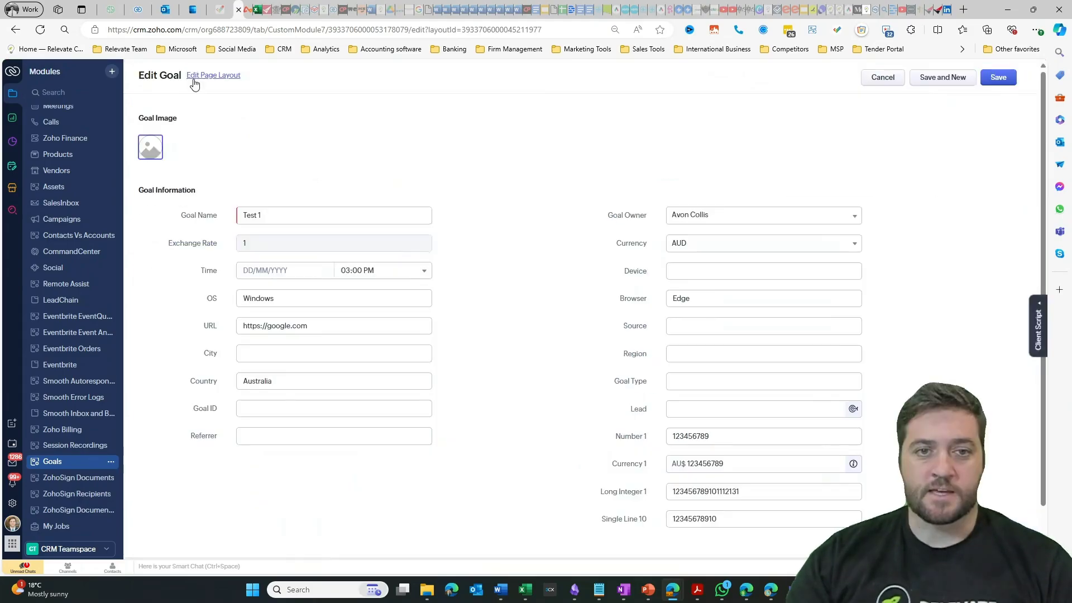
pyautogui.click(232, 79)
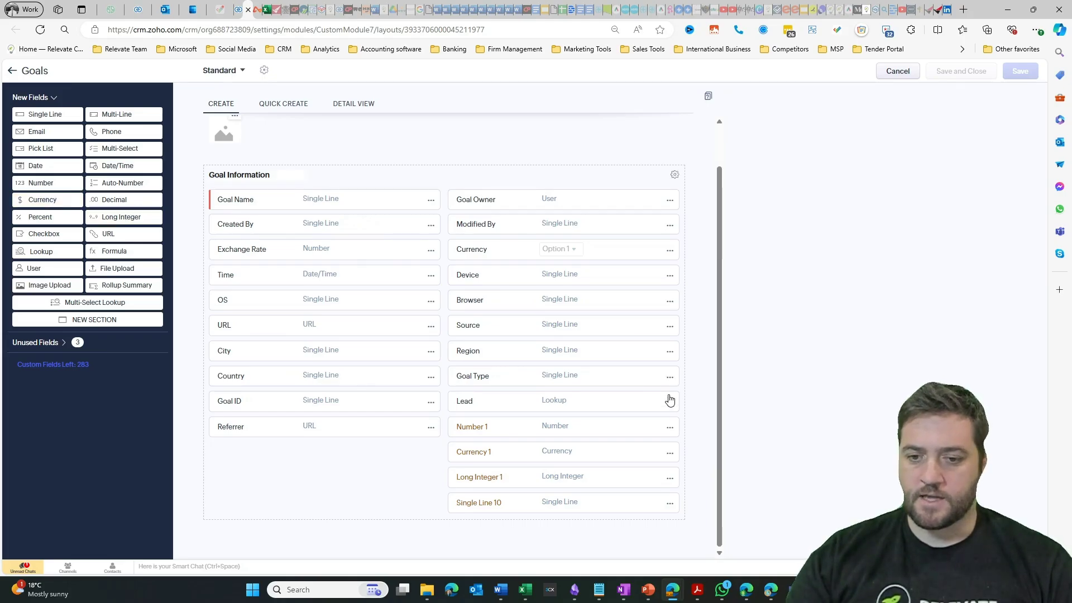
# Step: Bring up the actions menu for the Number 1 field row in the layout editor
pyautogui.click(490, 424)
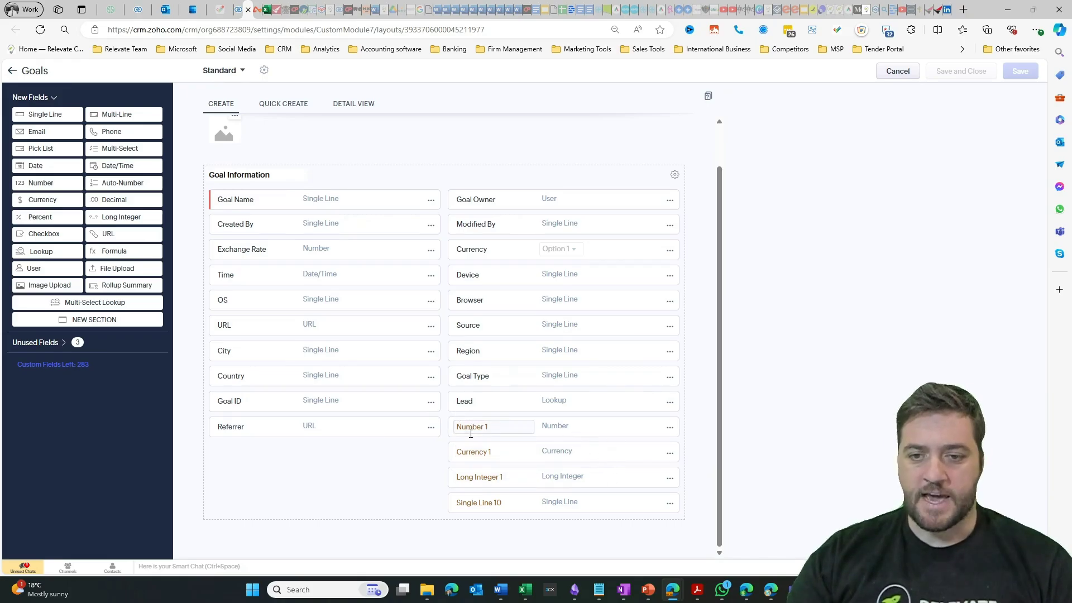
pyautogui.click(509, 427)
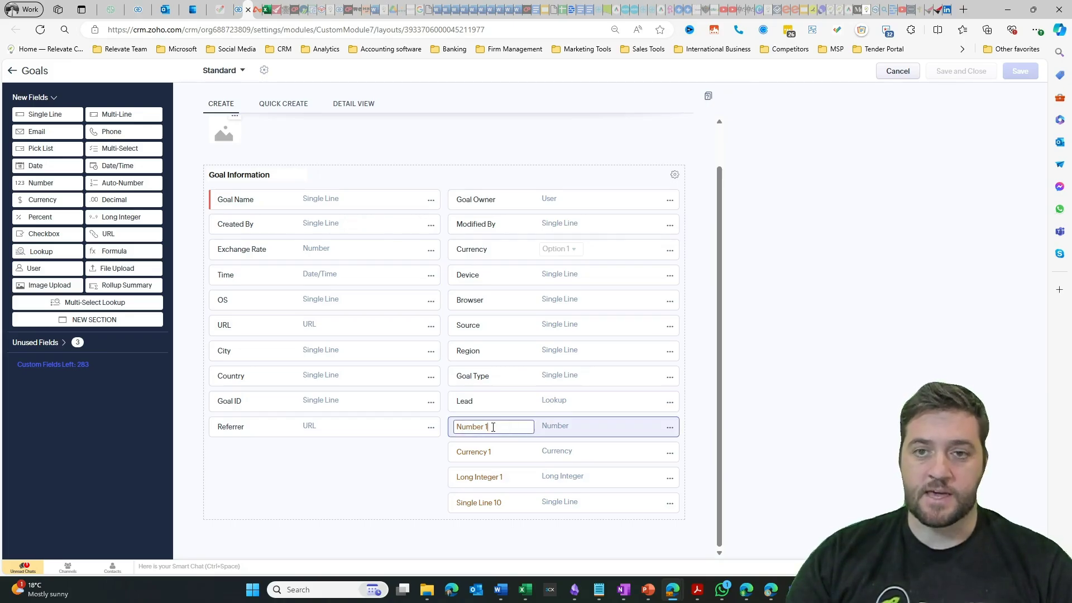
pyautogui.click(670, 430)
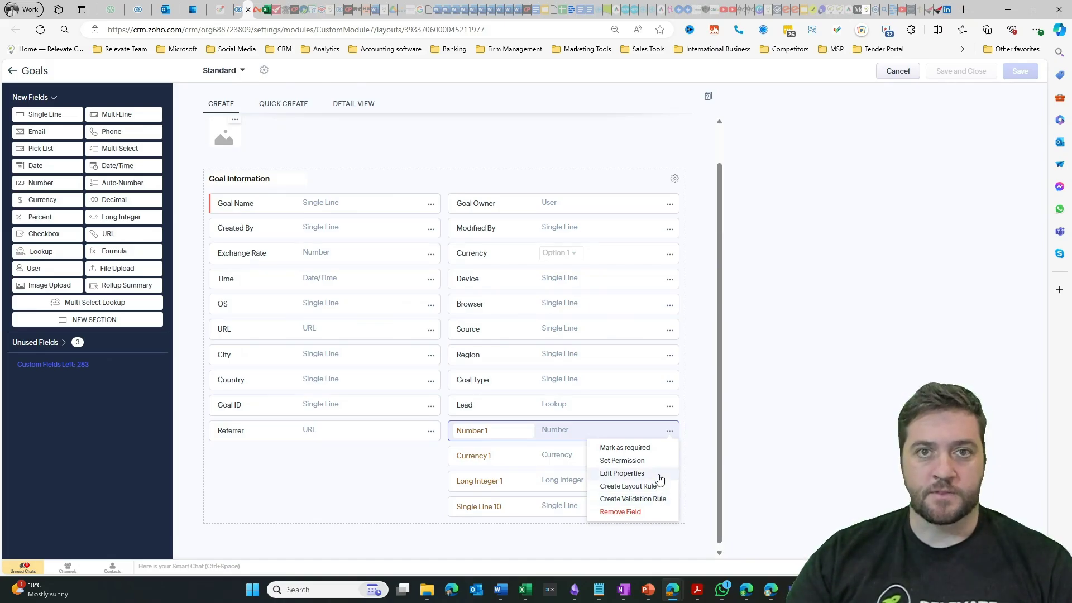
# Step: Uncheck 'Display with Number separator' in Number 1's properties and confirm with Done
pyautogui.click(659, 476)
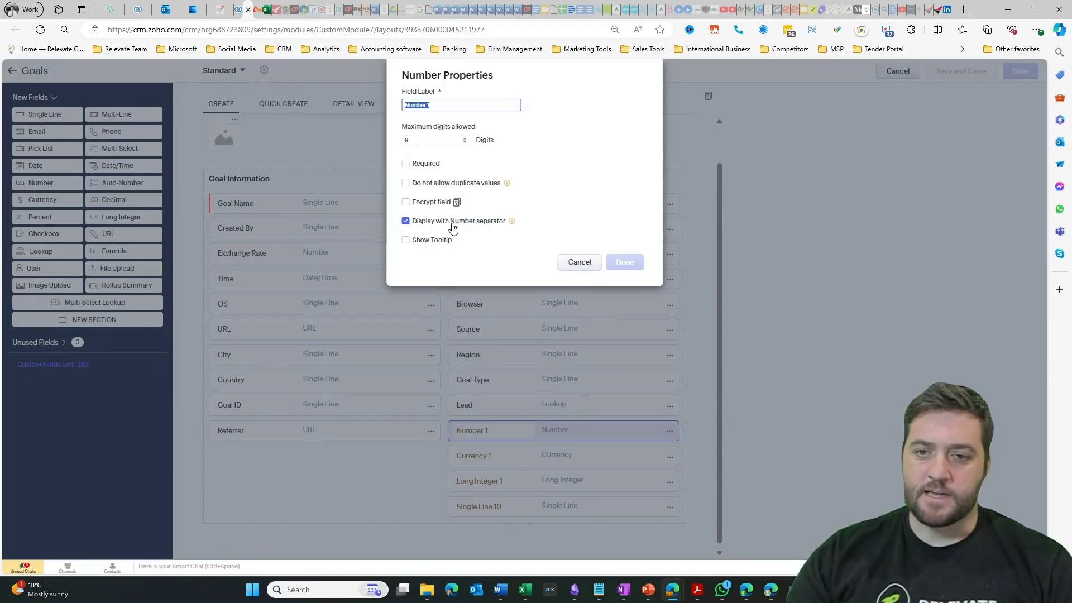
pyautogui.click(406, 222)
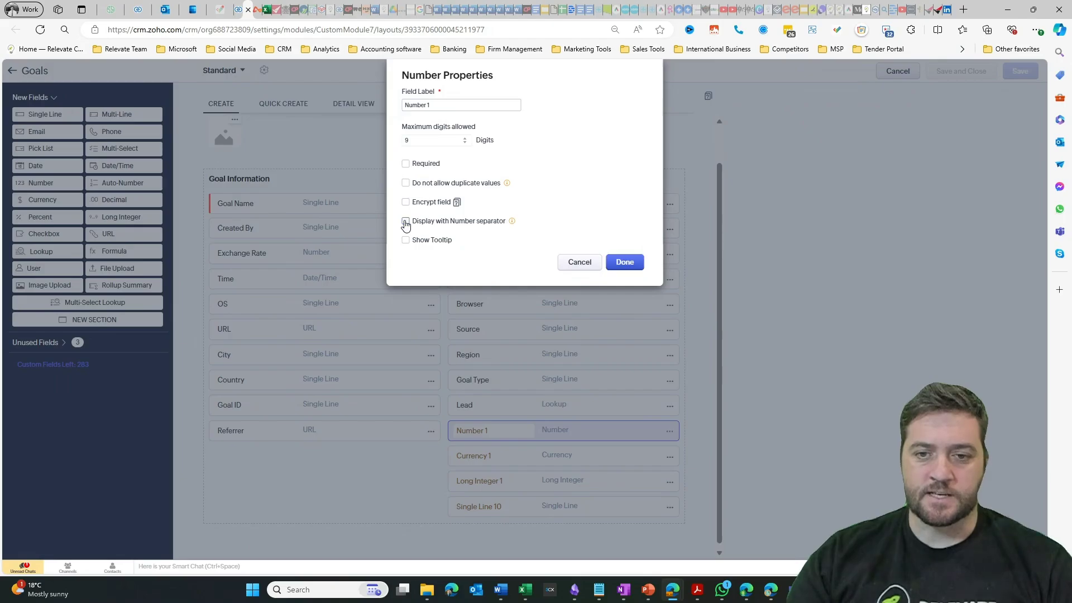
pyautogui.click(627, 263)
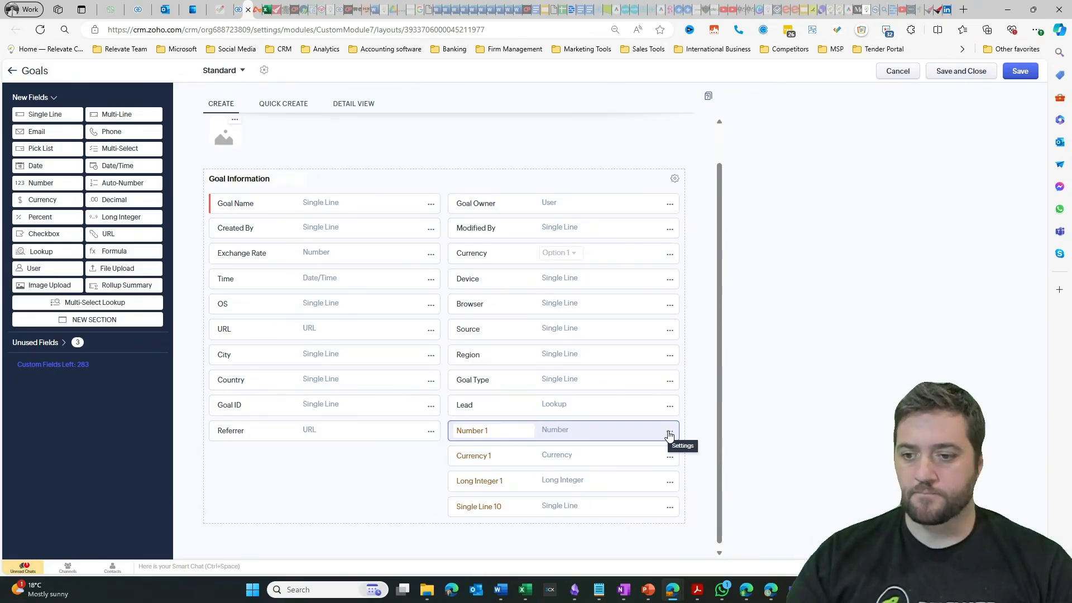
# Step: Reopen Number 1's properties and verify 9 maximum digits with the separator still off
pyautogui.click(670, 435)
pyautogui.click(632, 474)
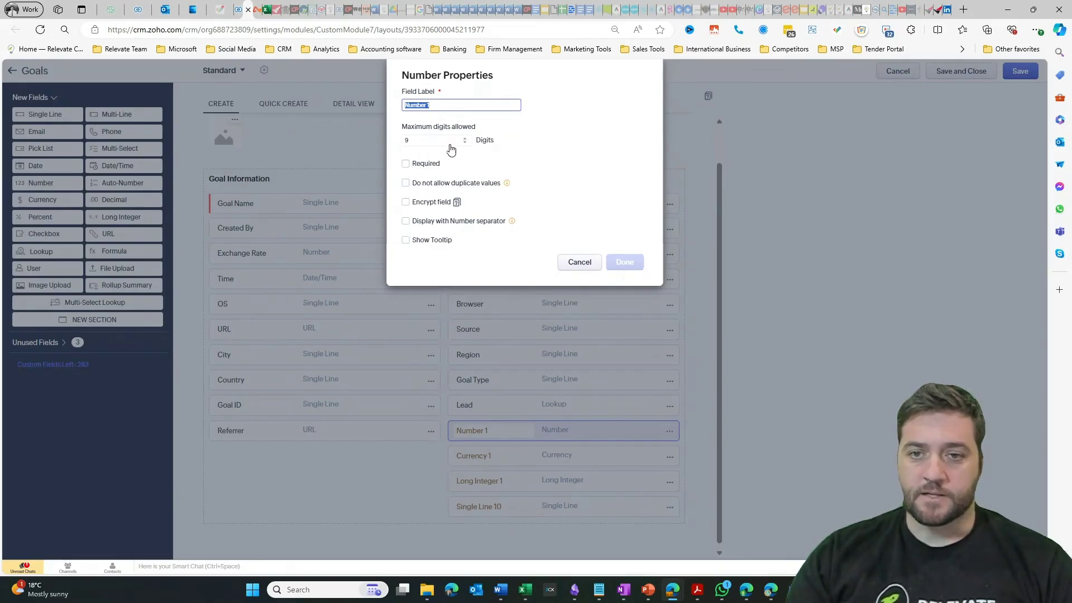
pyautogui.click(440, 144)
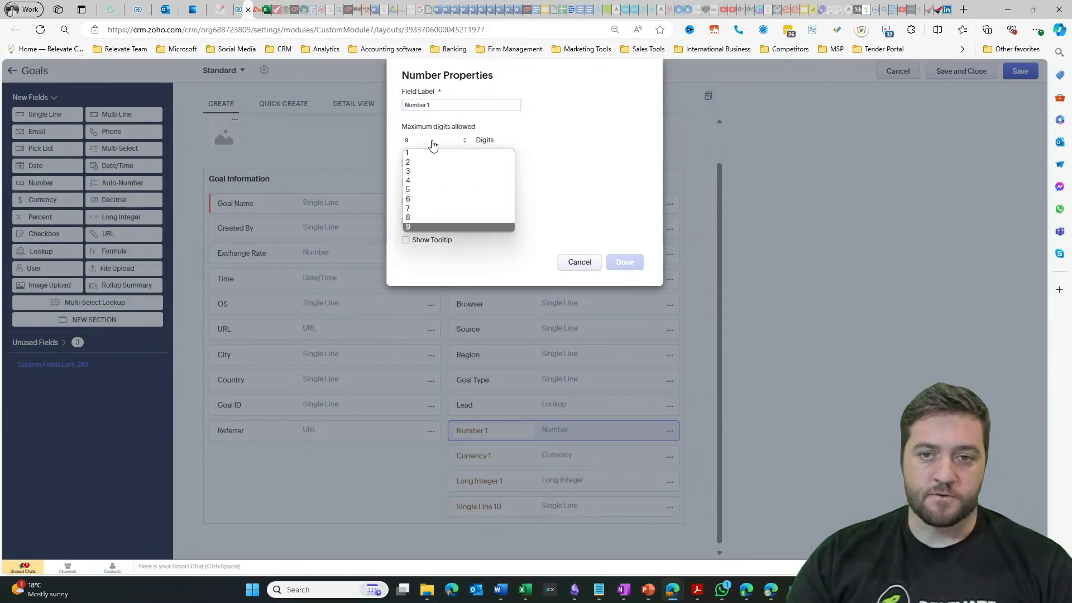
pyautogui.click(450, 227)
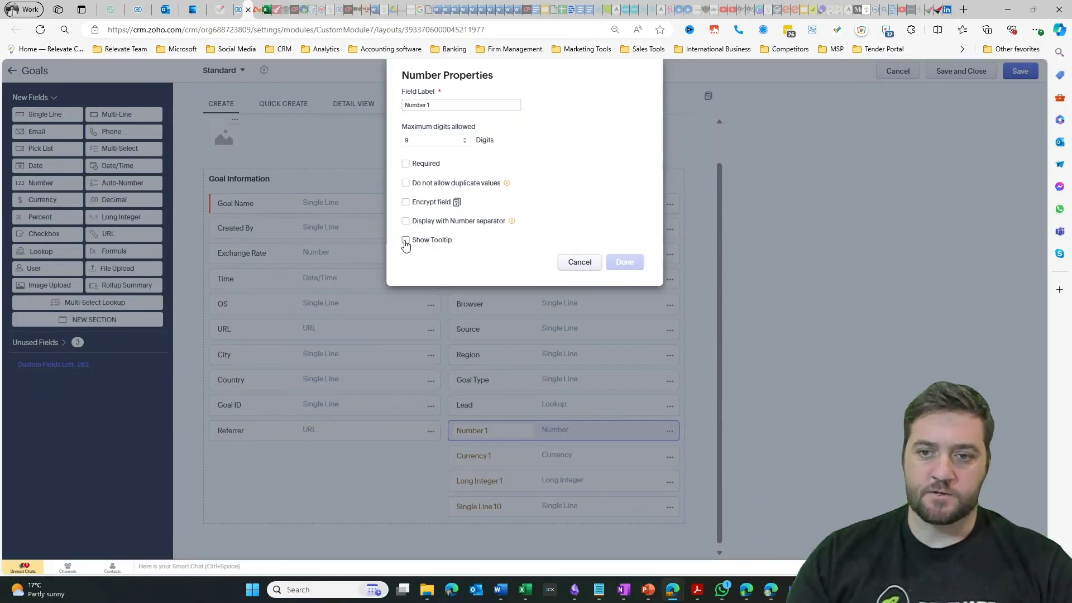
pyautogui.moveTo(511, 223)
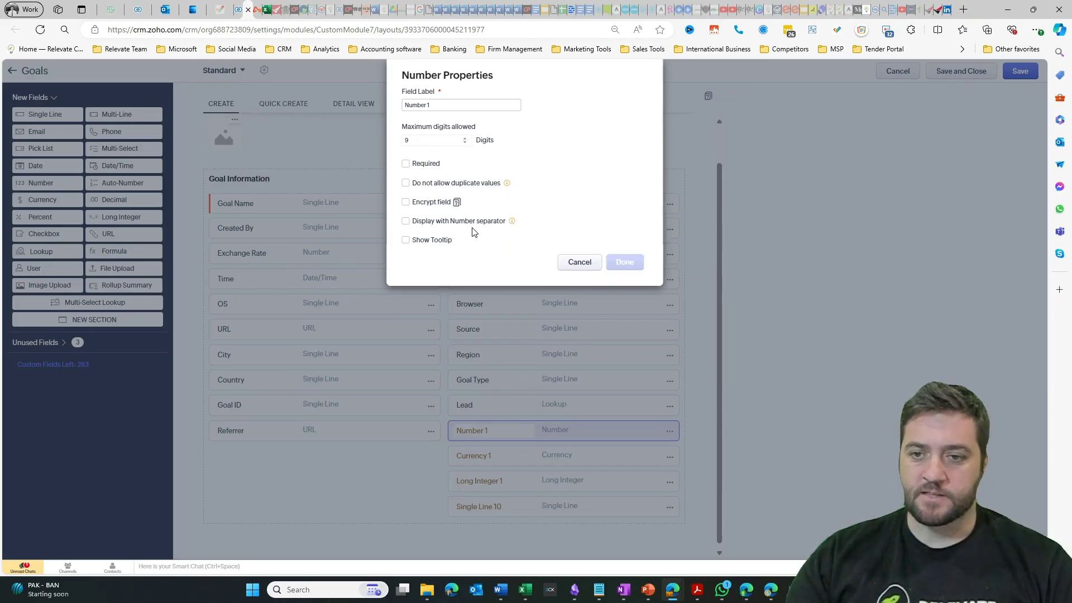
# Step: Close Number 1's dialog, then check Currency 1's properties (16 digits, 2 decimals, Normal rounding) without changing them
pyautogui.click(575, 264)
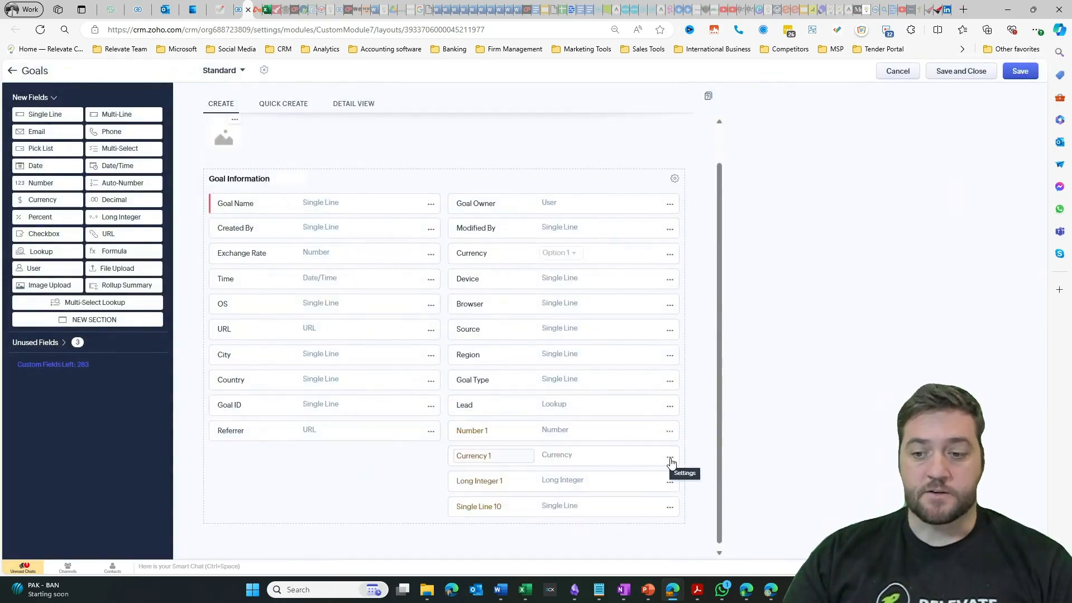
pyautogui.click(671, 460)
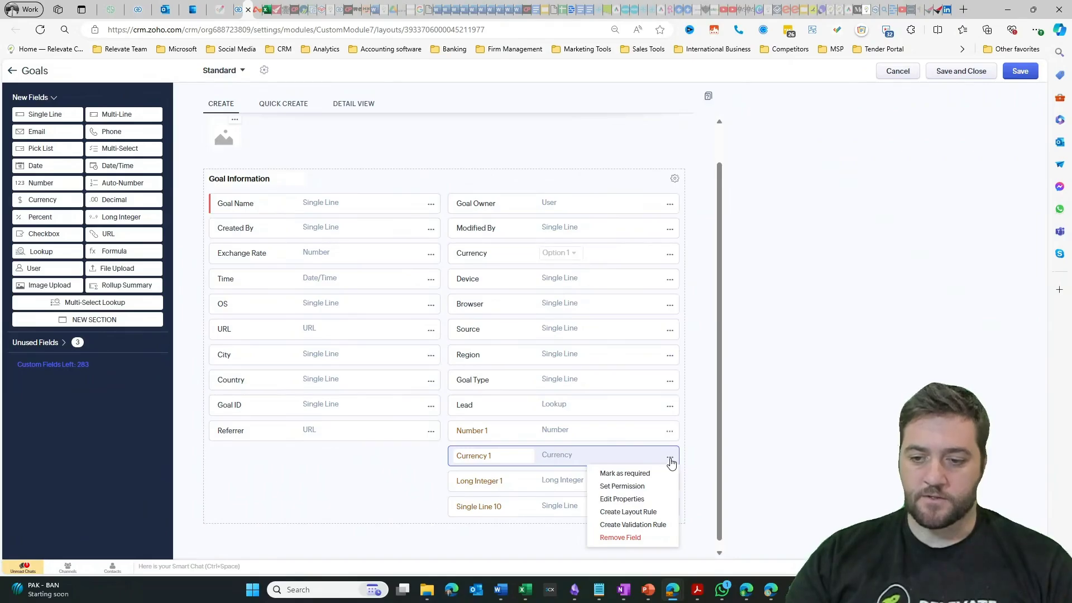
pyautogui.click(627, 498)
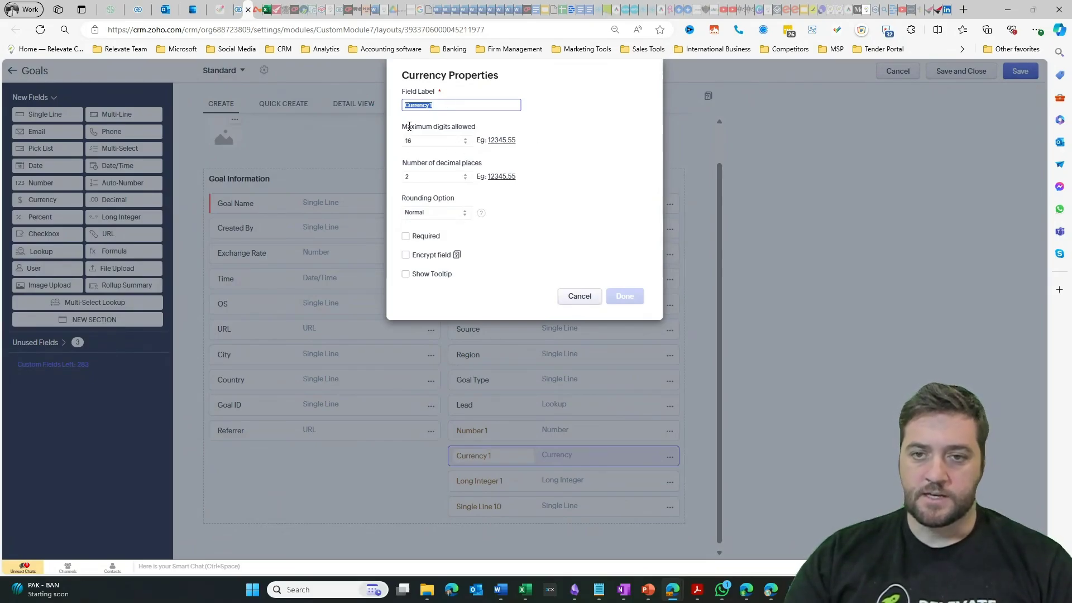
pyautogui.click(466, 146)
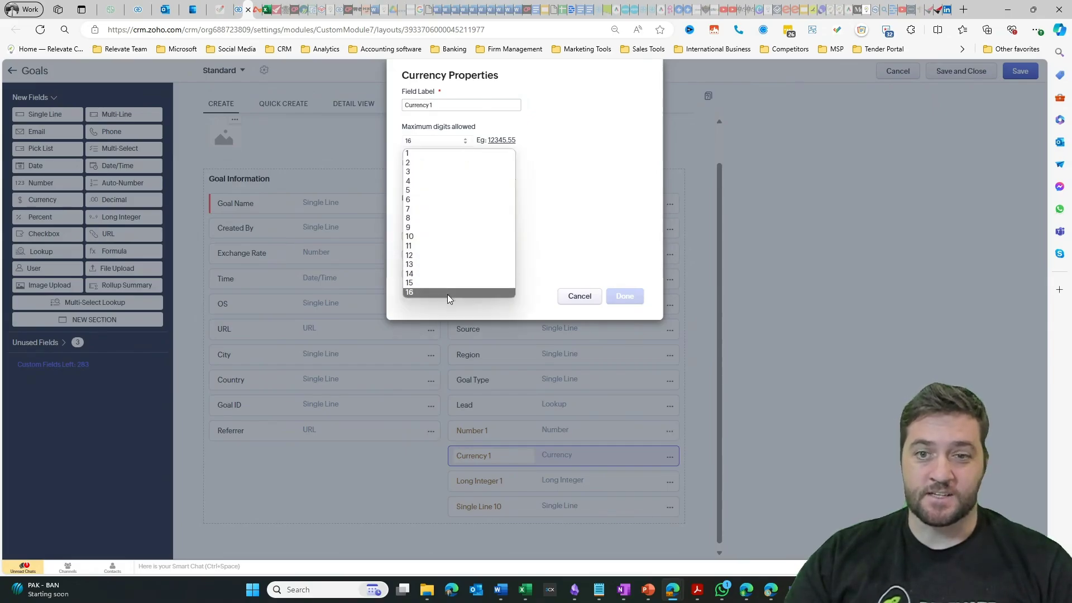
pyautogui.click(632, 203)
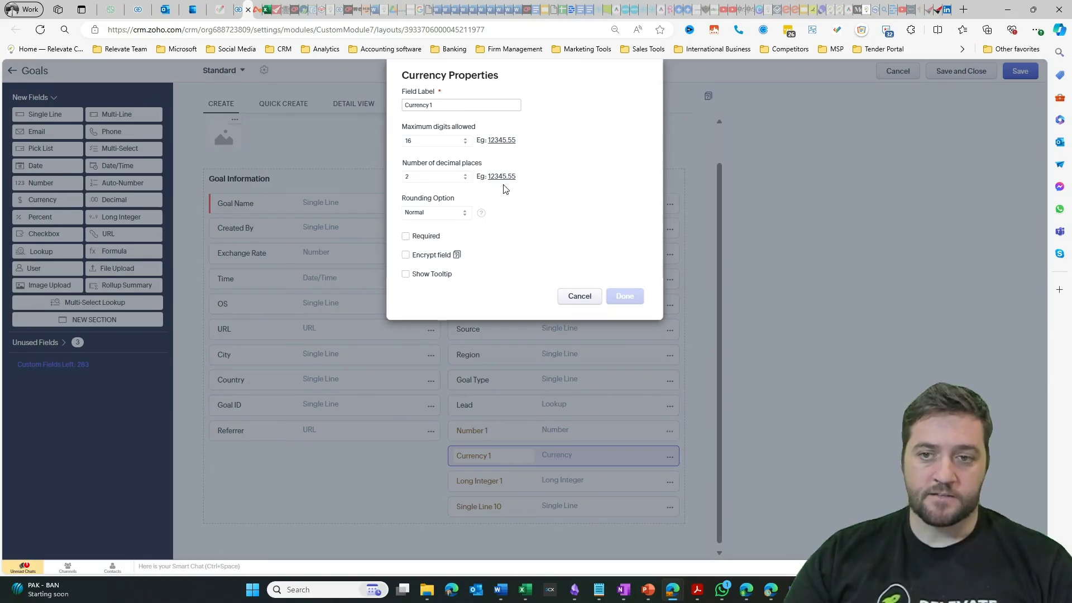
pyautogui.click(466, 177)
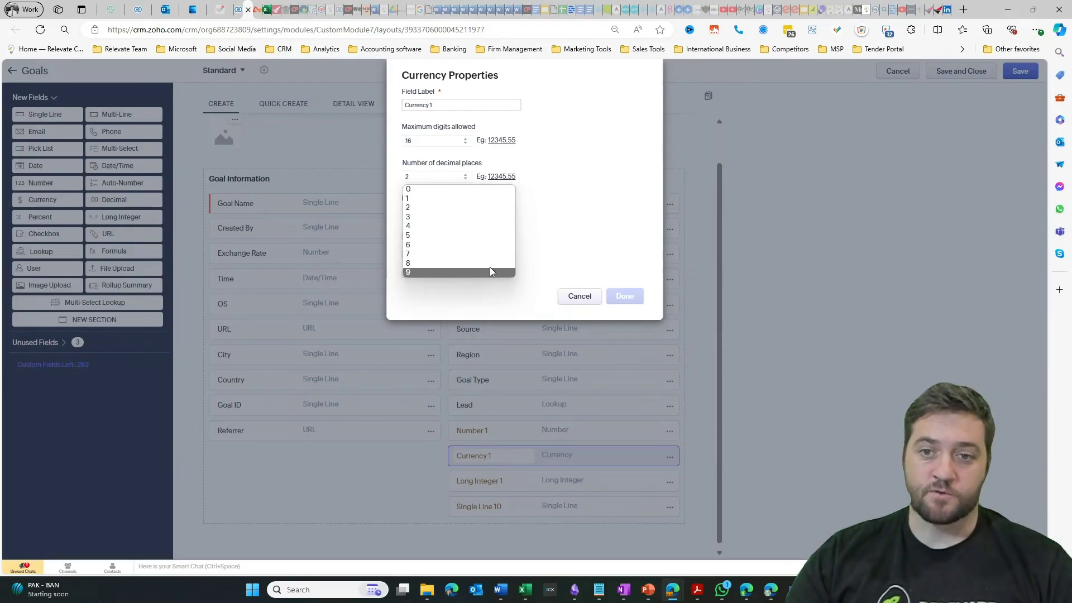
pyautogui.click(587, 249)
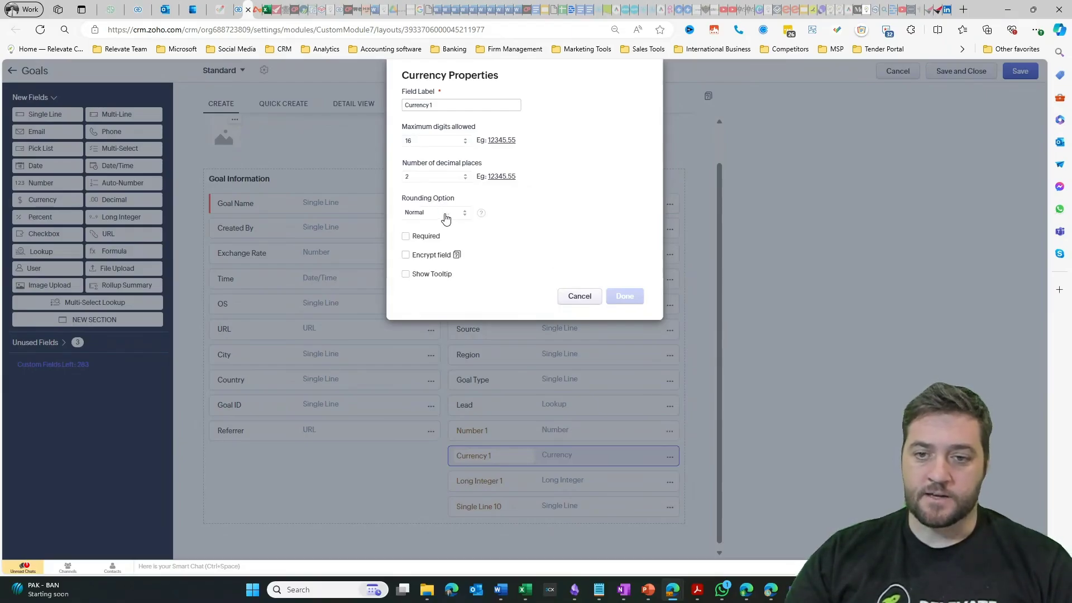
pyautogui.click(464, 214)
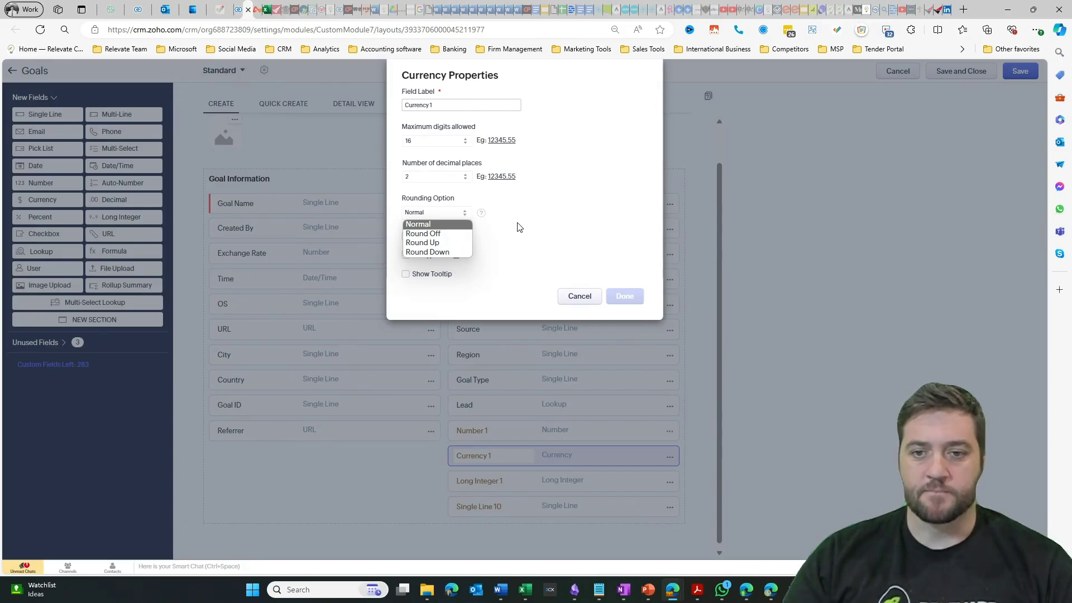
pyautogui.click(575, 240)
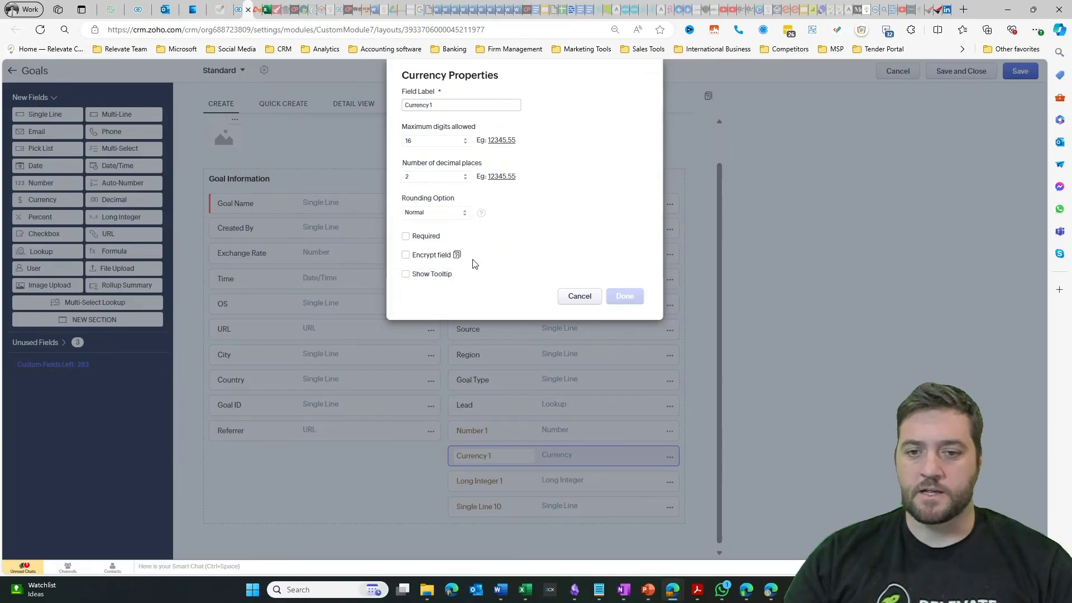
pyautogui.click(583, 299)
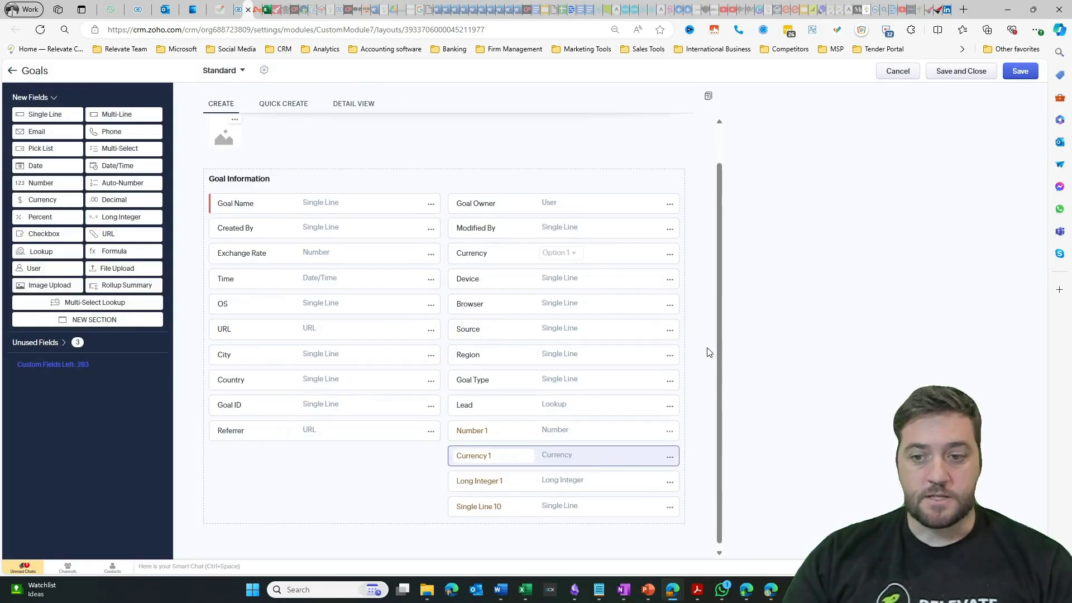
# Step: Keep Long Integer 1 at 18 maximum digits and turn off its number separator display
pyautogui.click(670, 485)
pyautogui.click(646, 528)
pyautogui.click(411, 140)
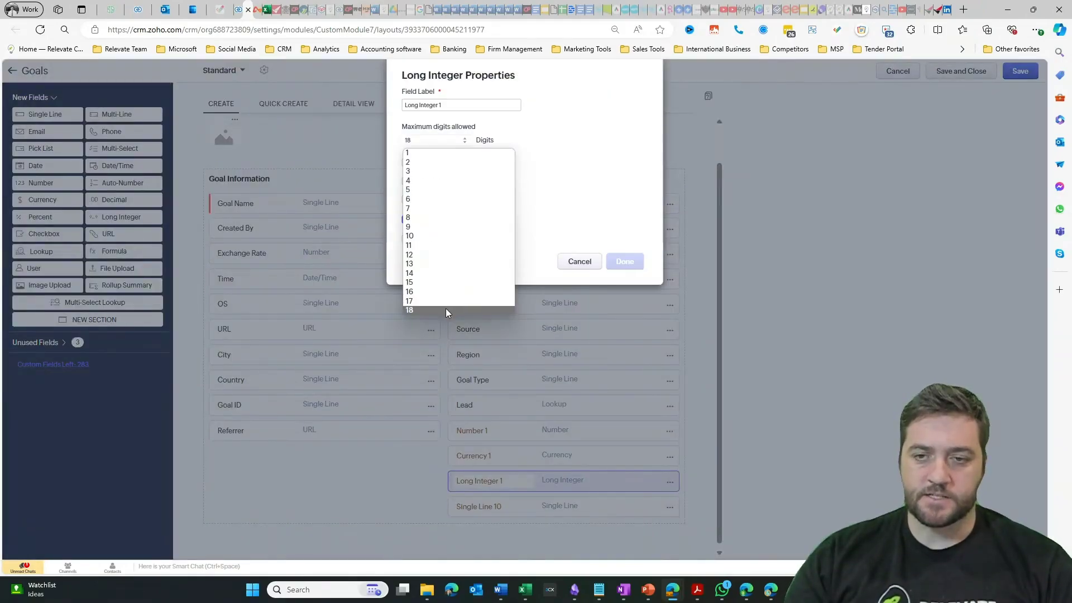
pyautogui.click(594, 146)
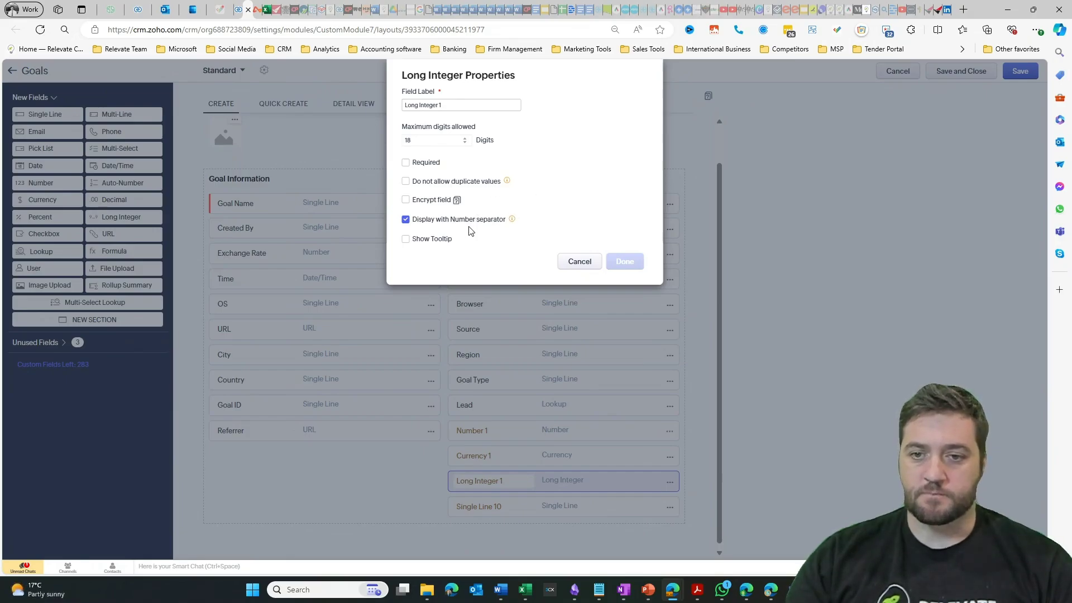
pyautogui.click(406, 220)
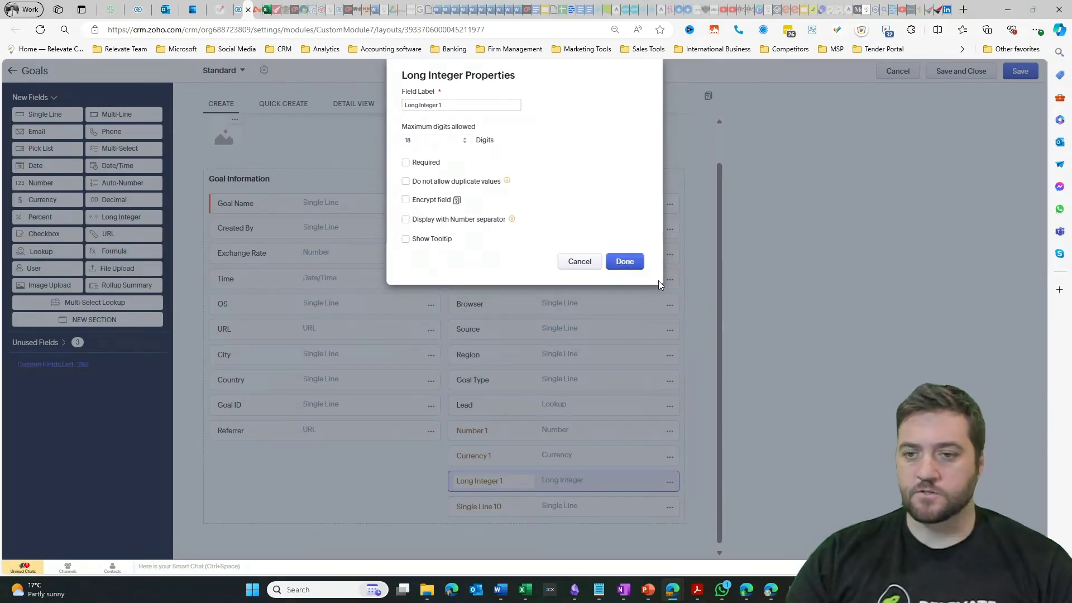
pyautogui.click(634, 266)
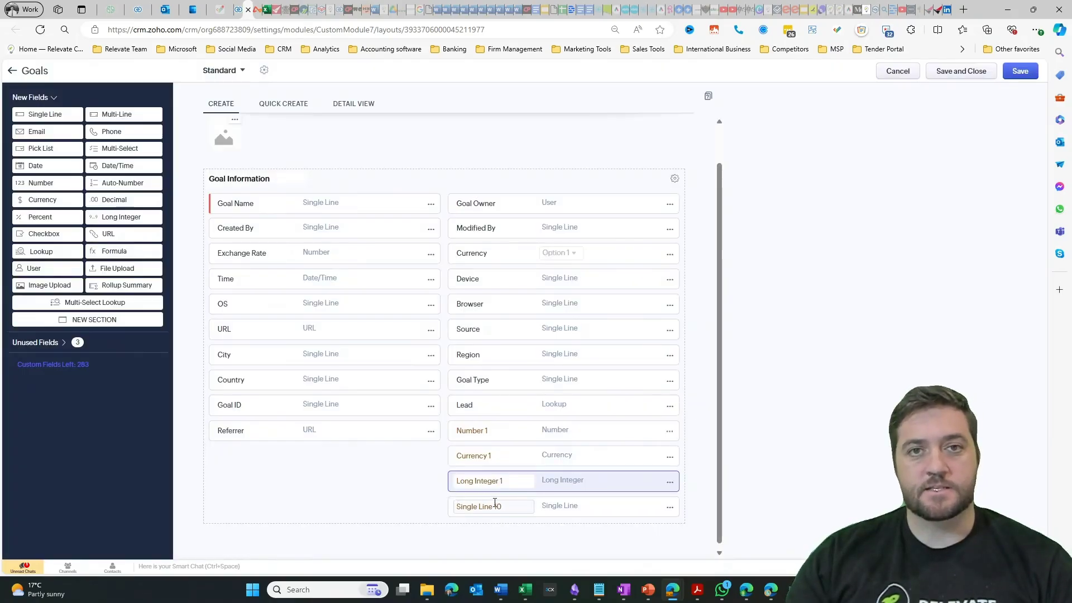
# Step: Open Single Line 10's properties to view its 255-character limit
pyautogui.click(670, 509)
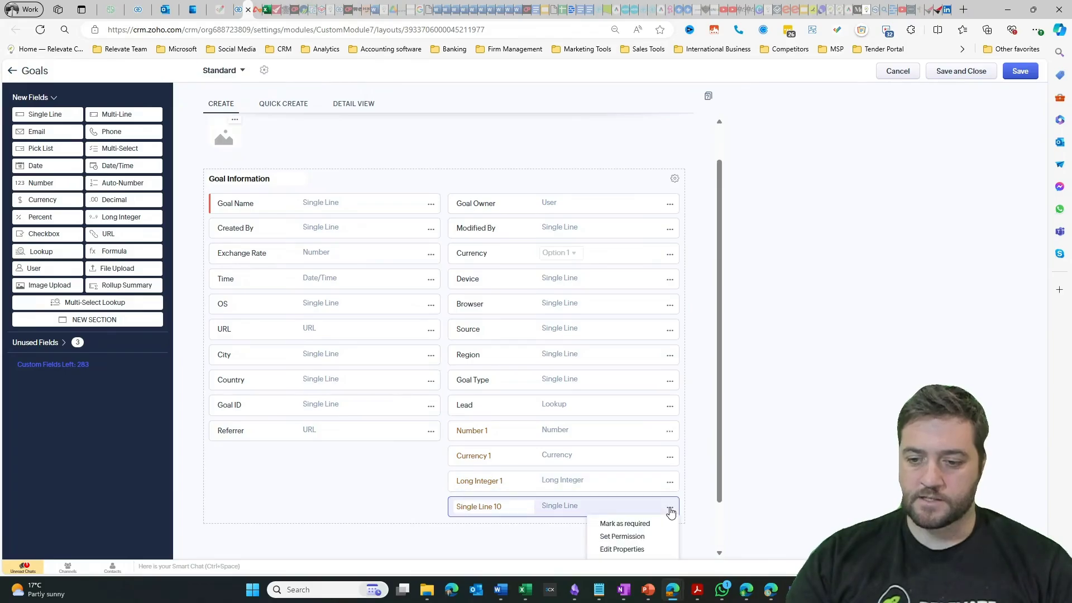
pyautogui.click(630, 549)
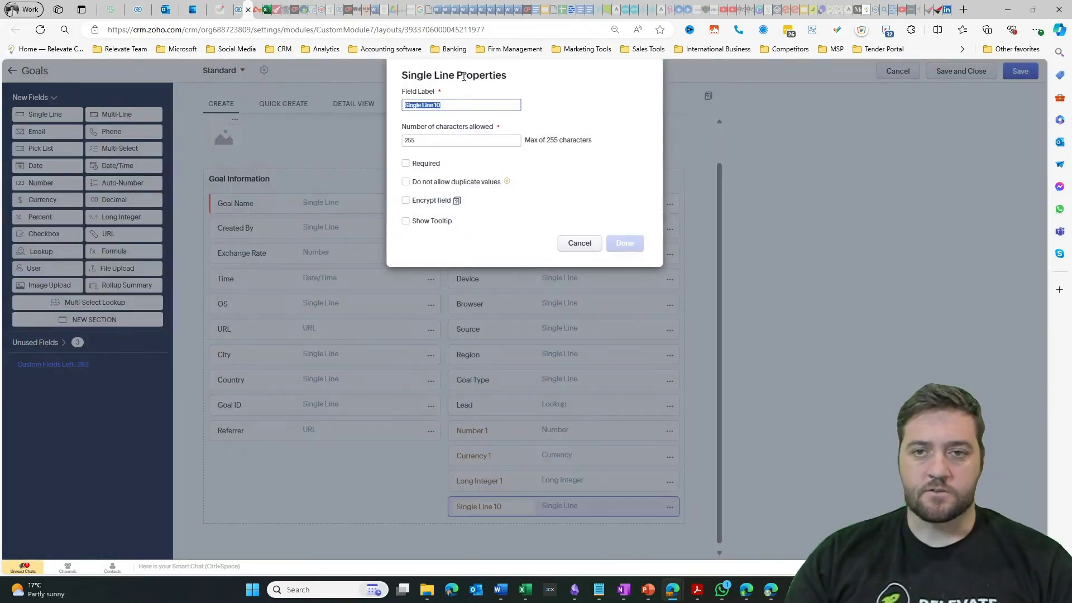